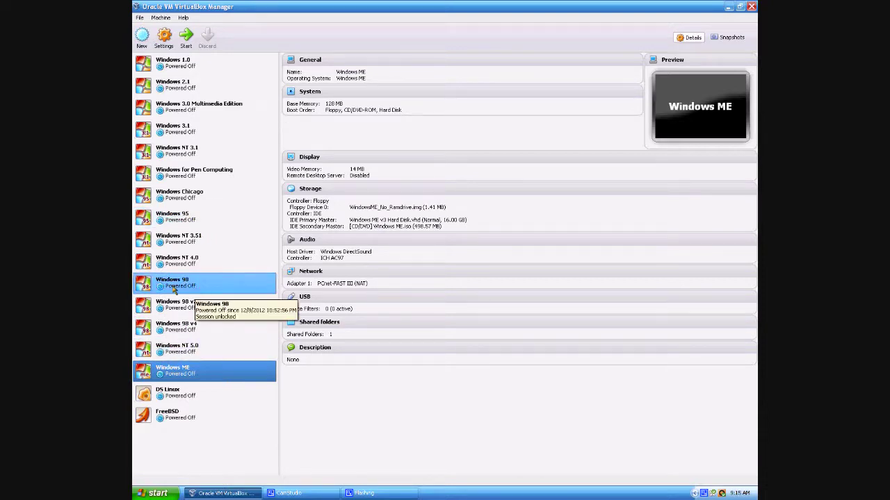
Select the Windows 95 entry in the VirtualBox Manager machine list to show its details.
click(205, 221)
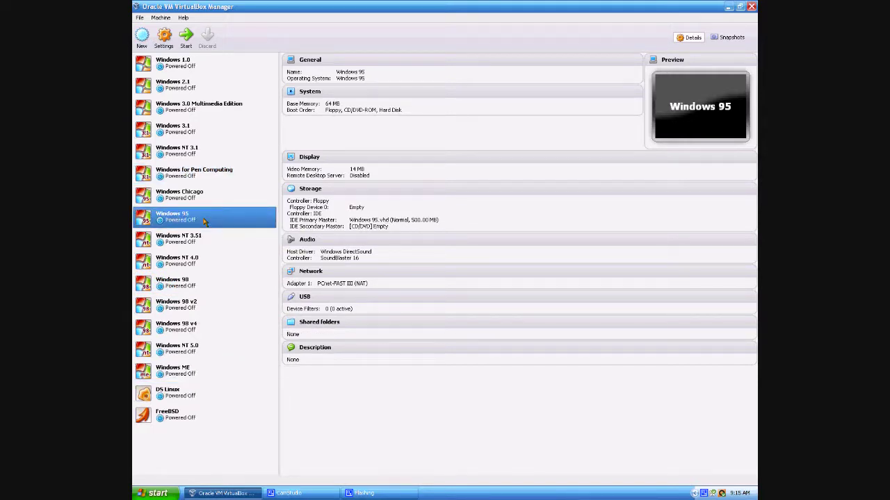
Boot the Windows 95 VM past the nwredir.vxd and nscl.vxd missing-file messages.
double_click(205, 221)
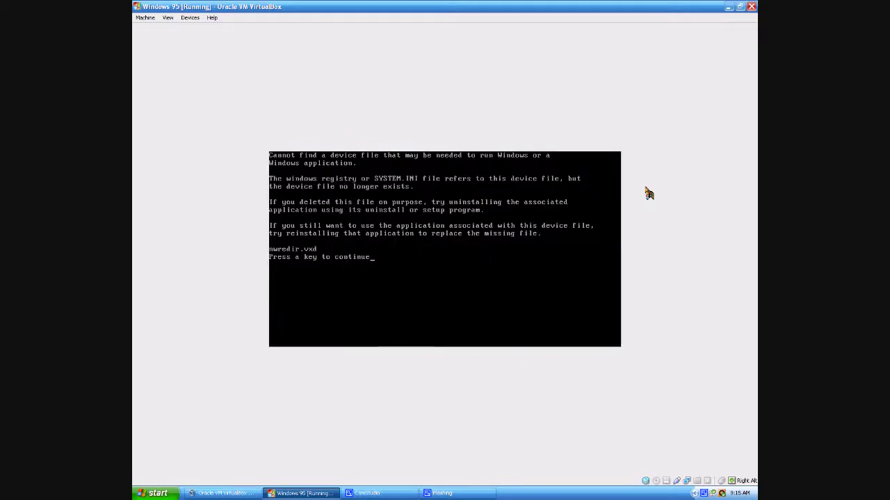
key(Return)
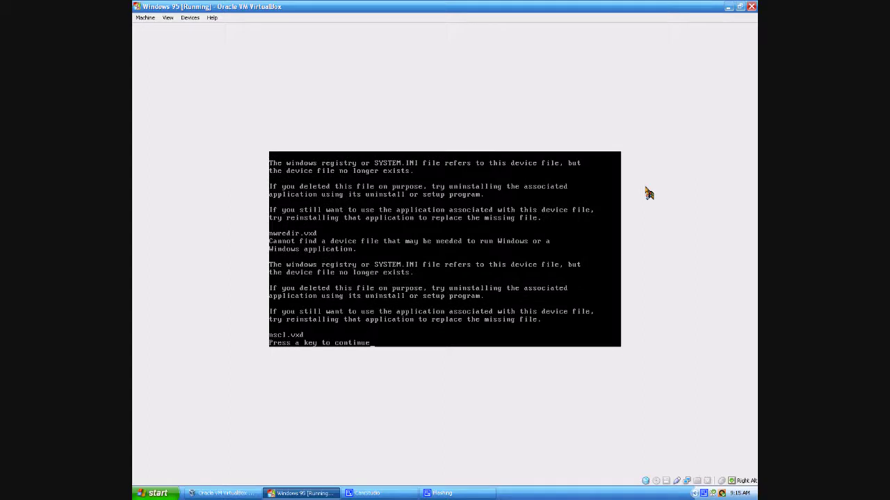
key(Return)
key(Return)
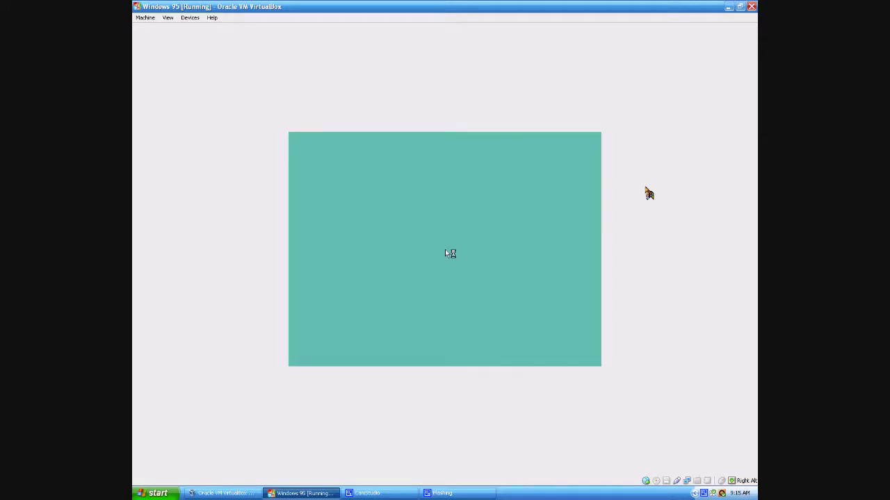
Dismiss the nwnp32.dll NetWare and mcnp32.dll Microsoft Network error dialogs.
key(Return)
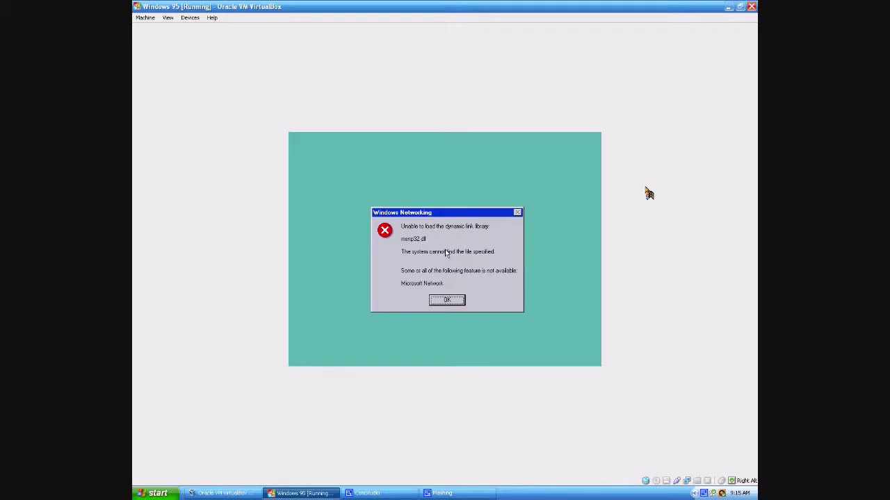
key(Return)
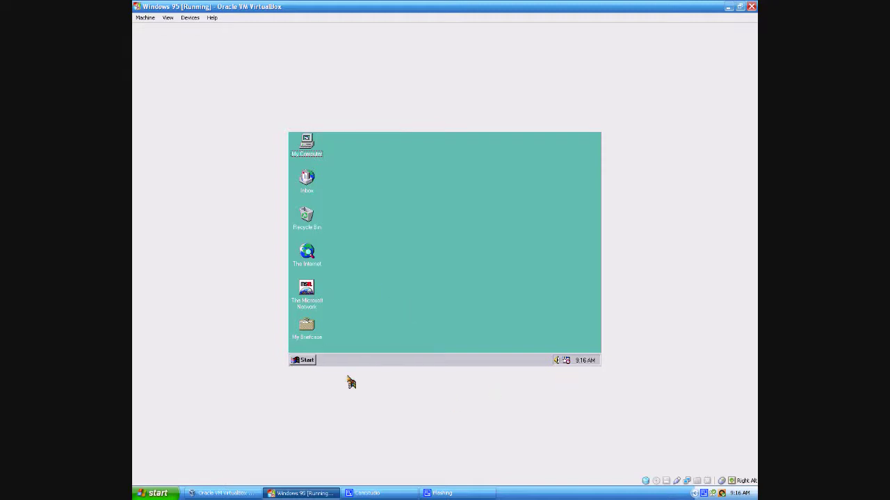
Run system.ini from the Start menu and maximize the Notepad window.
click(301, 360)
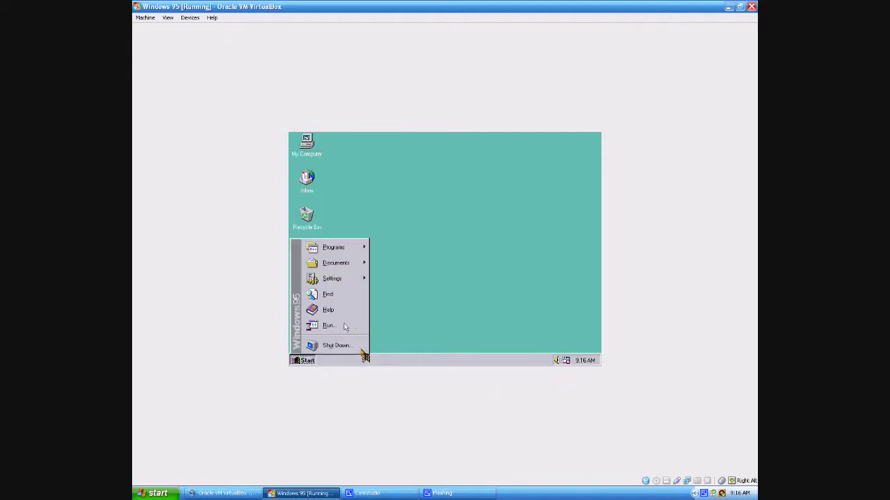
click(328, 325)
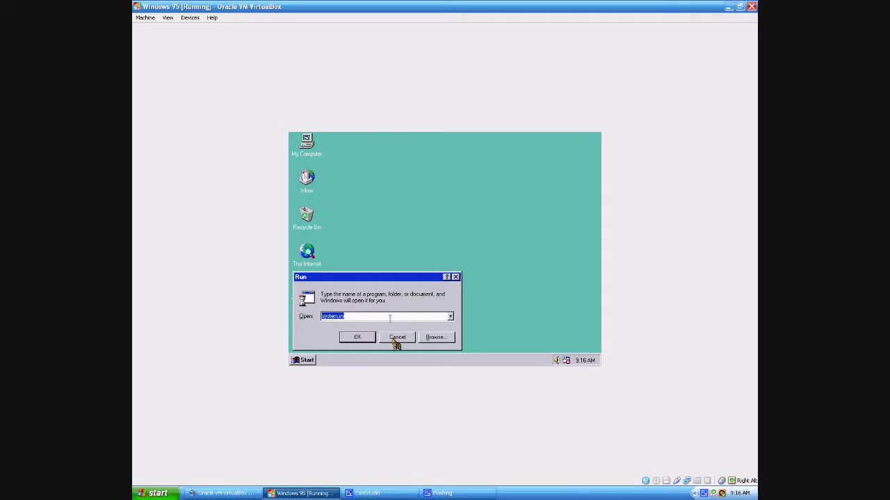
key(Tab)
click(357, 338)
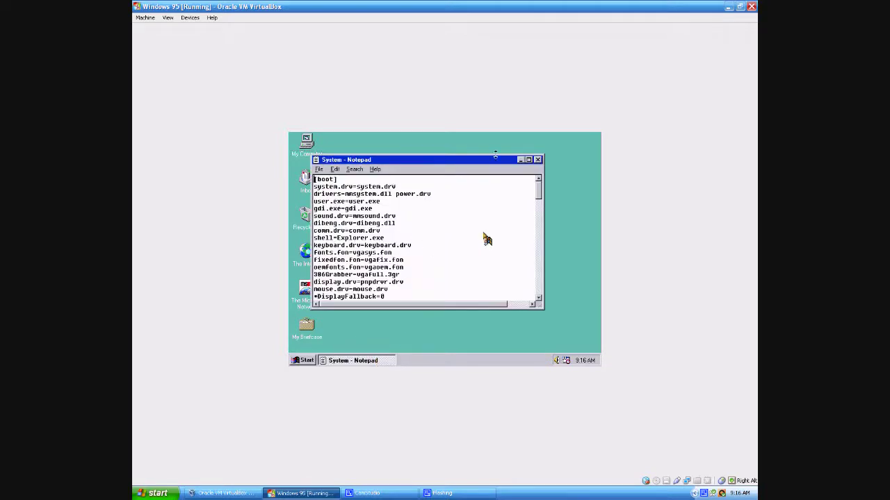
click(528, 160)
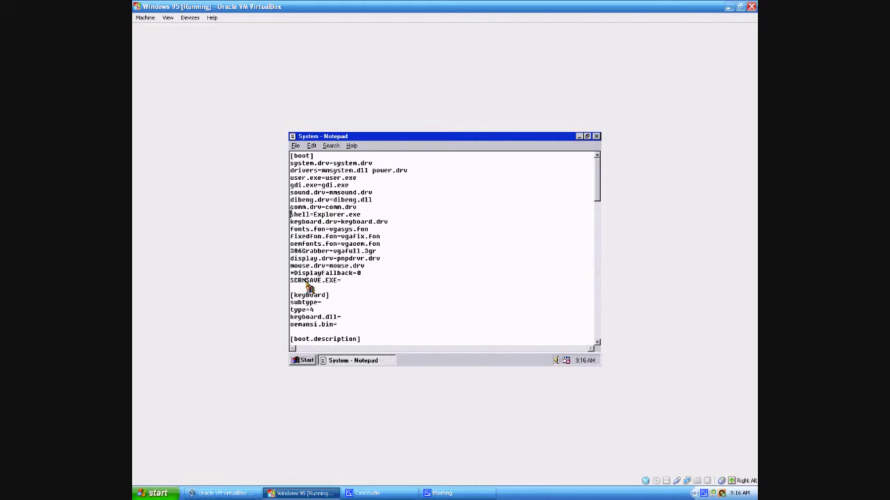
Comment out shell=Explorer.exe and add shell=Progman.exe on the line below it.
text(;)
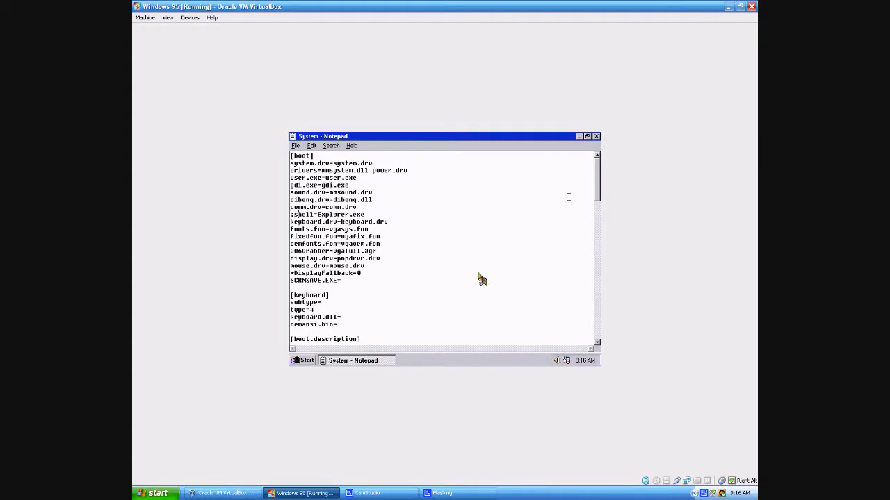
key(Right)
key(Right)
key(Right)
key(Right)
key(Right)
key(Right)
key(Right)
key(Right)
key(Return)
text(shell=)
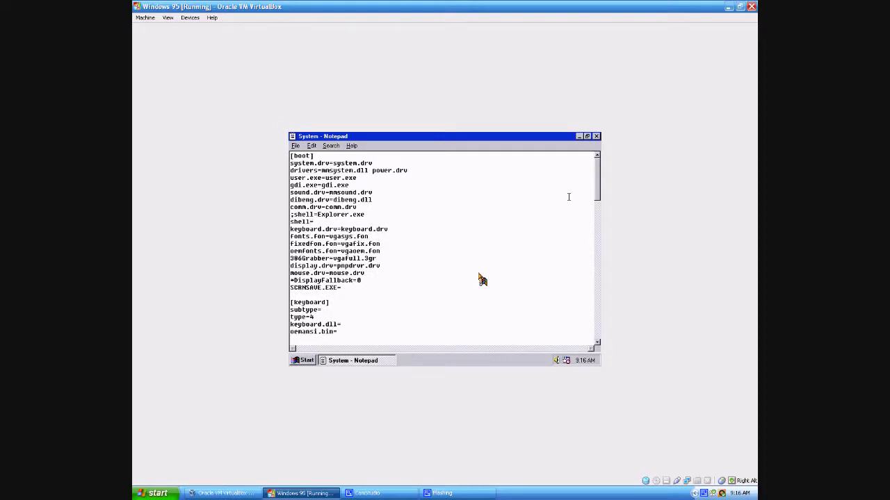
text(Progman.exe)
click(295, 146)
Exit Notepad and restart Windows 95 via Shut Down with 'Restart the computer'.
click(312, 212)
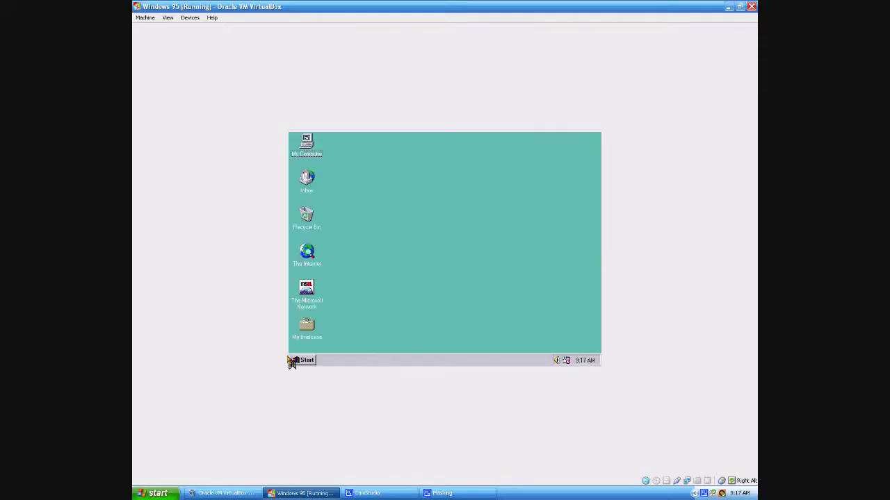
click(298, 360)
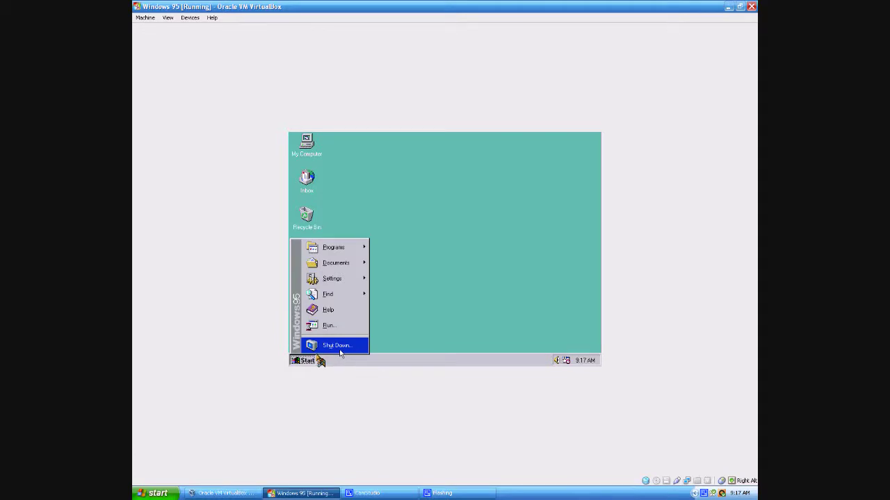
click(340, 351)
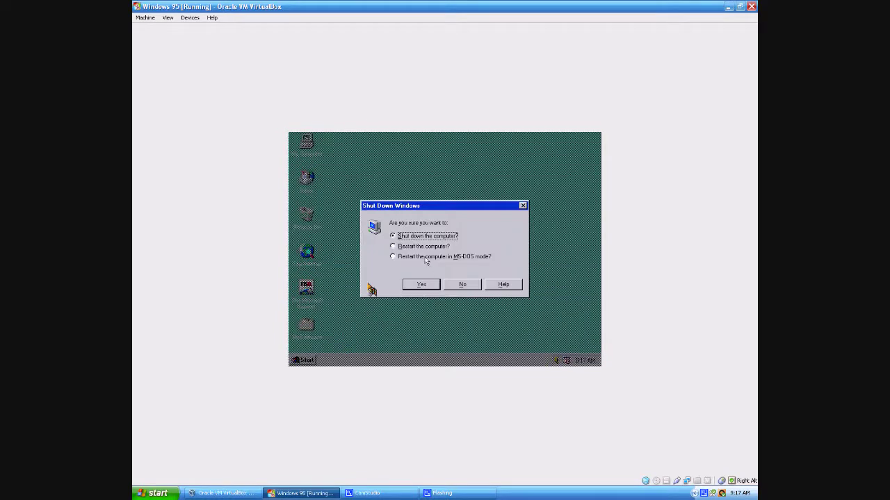
click(425, 247)
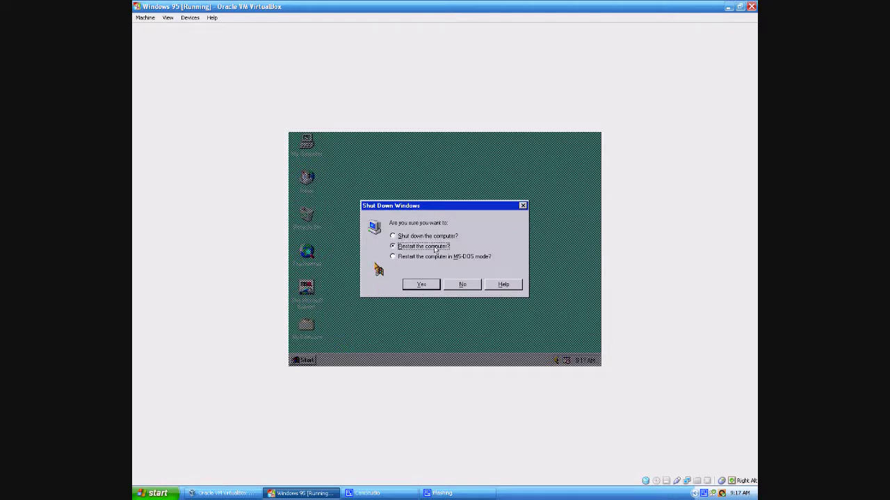
click(420, 286)
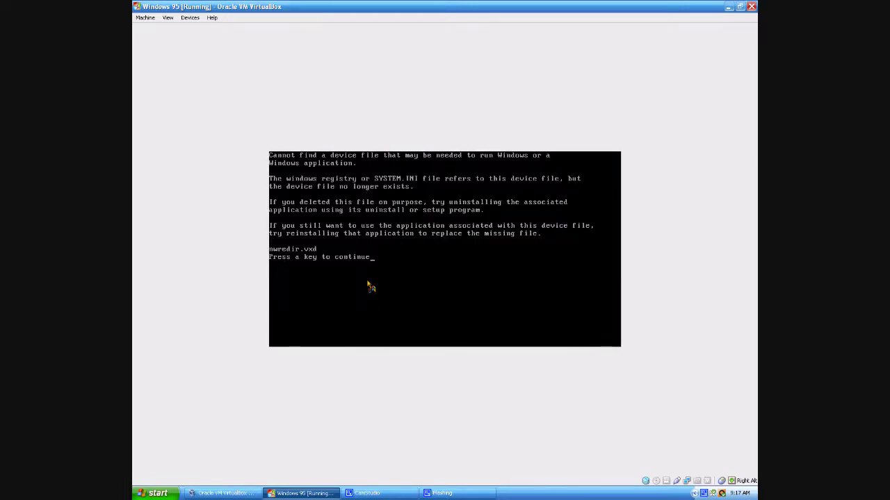
Continue past the nwredir.vxd message and dismiss the nwnp32.dll NetWare error.
key(Return)
key(Return)
key(Return)
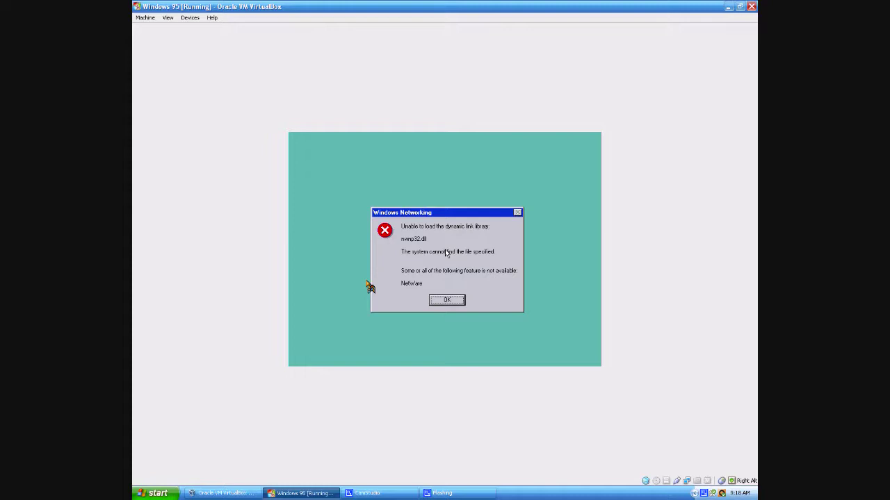
key(Return)
key(Return)
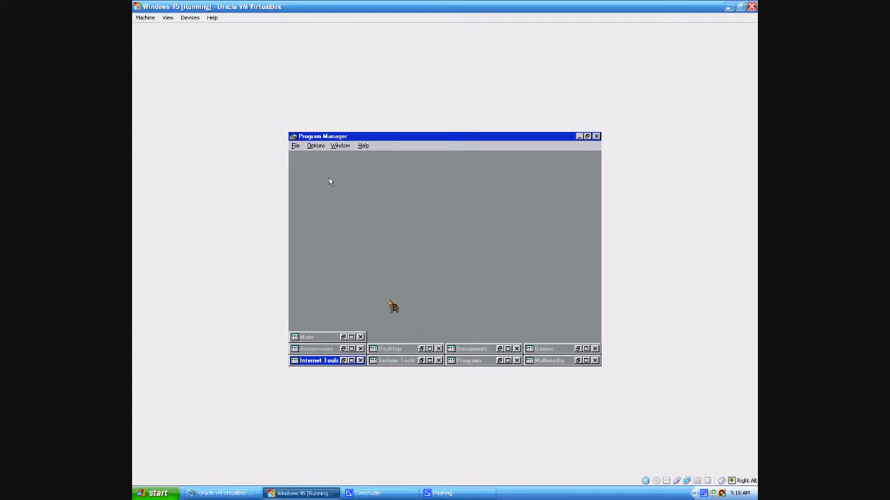
Run the command 'system' from Program Manager's File > Run.
click(294, 147)
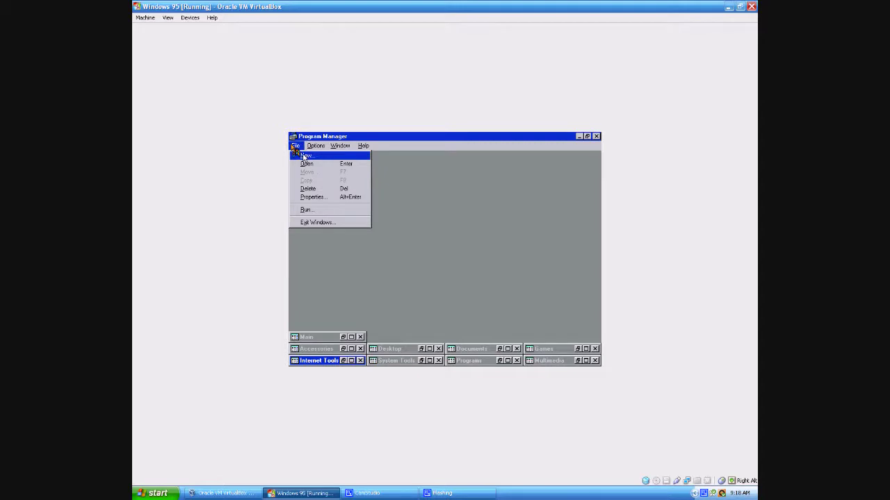
click(304, 211)
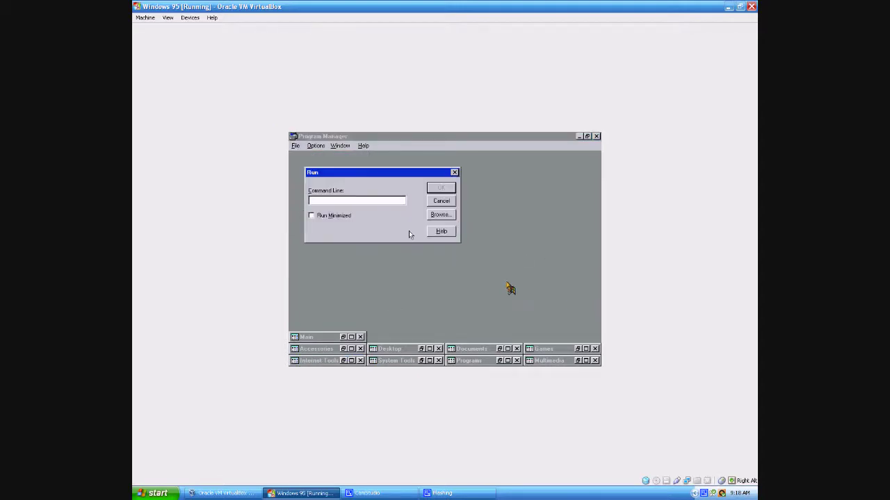
text(system in)
key(Return)
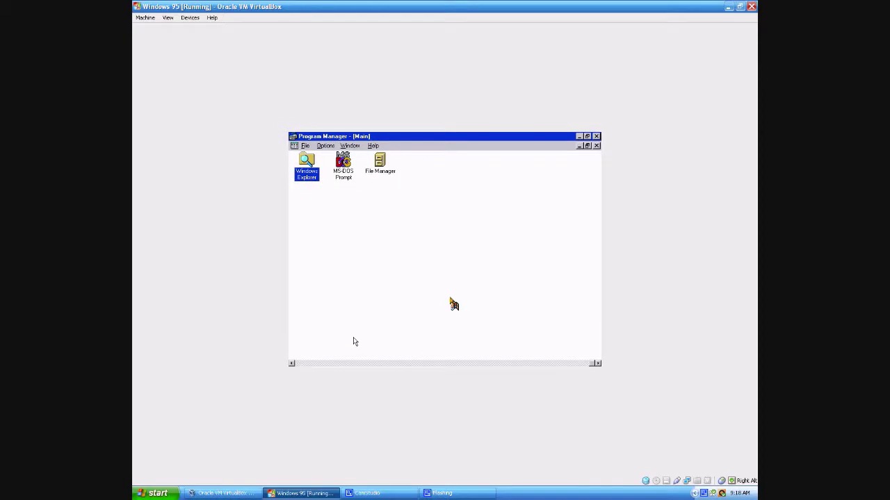
Restore the full-size Main group, minimize it, and tile the group windows.
click(588, 145)
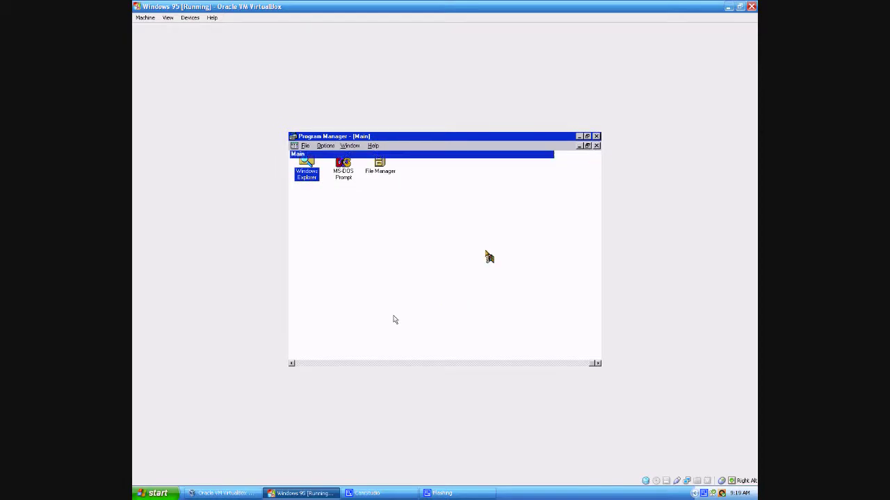
click(512, 157)
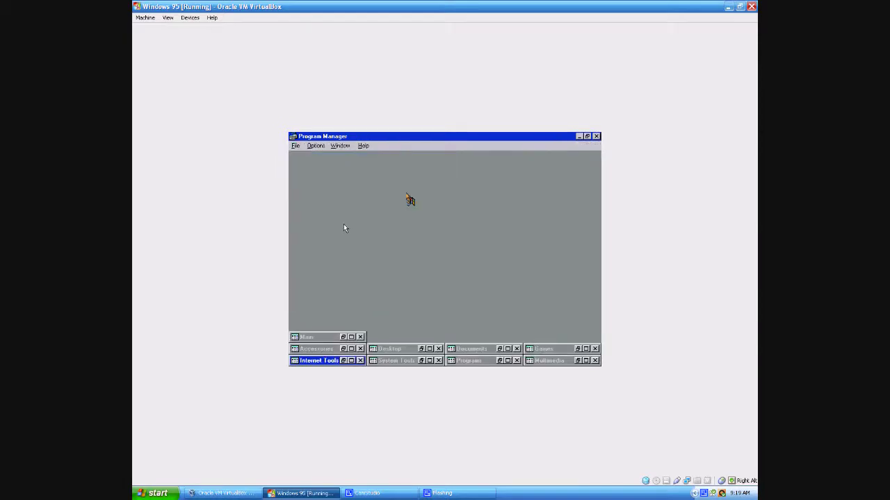
click(340, 145)
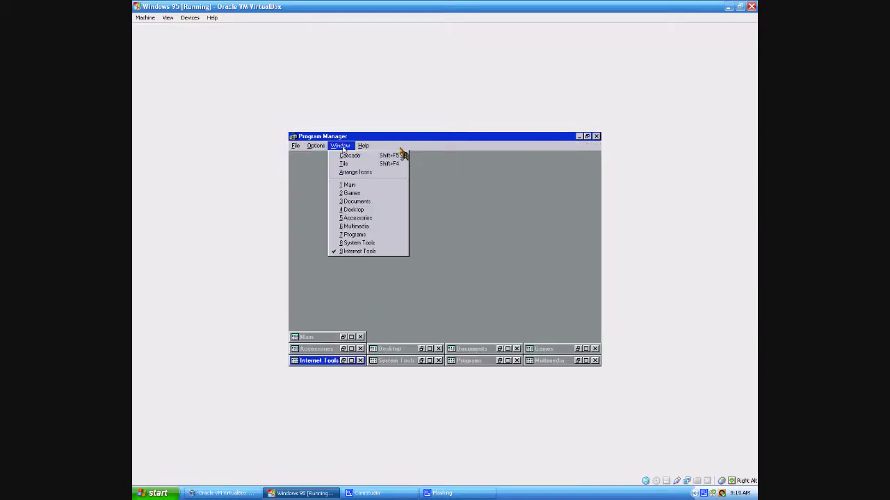
click(359, 168)
Restore the Main, Accessories, Internet Tools, Desktop, System Tools, Documents and Programs groups.
click(343, 337)
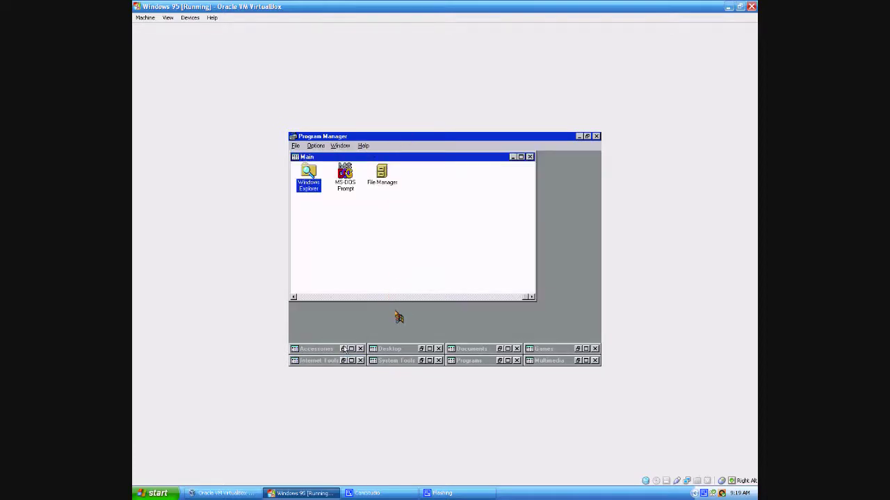
click(343, 349)
click(342, 360)
click(420, 349)
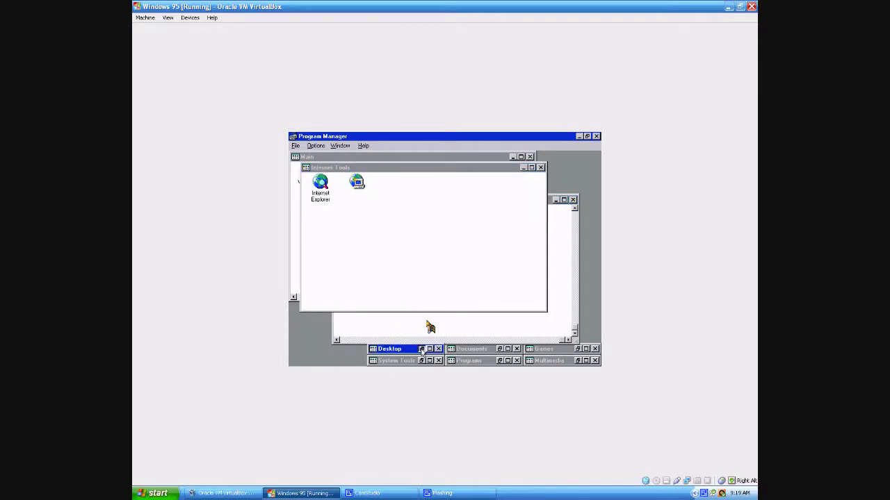
key(Return)
key(ctrl+Tab)
key(Return)
key(ctrl+Tab)
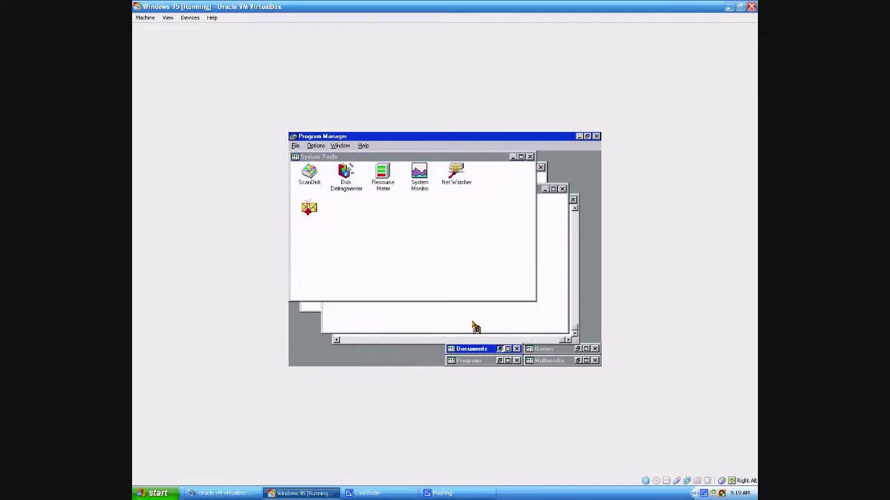
key(Return)
key(ctrl+Tab)
key(Return)
Restore the Games, Multimedia and Programs groups and tile all nine groups in a grid.
click(577, 221)
key(ctrl+Tab)
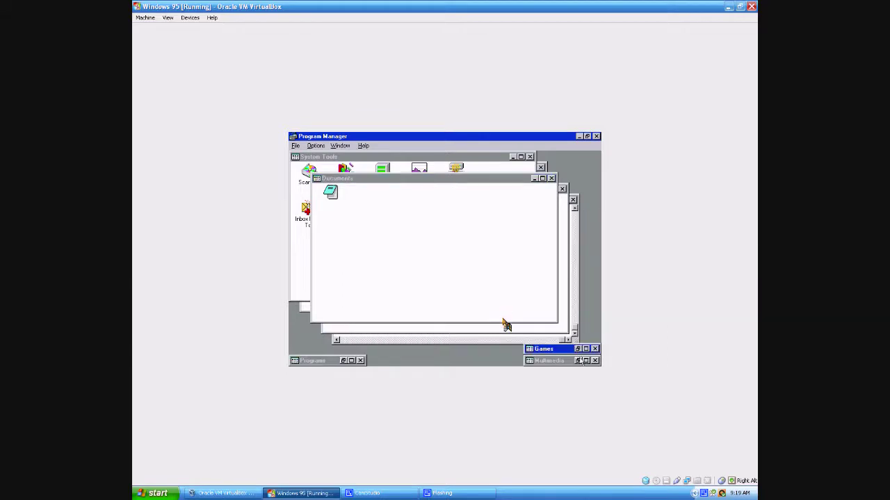
key(Return)
key(ctrl+Tab)
key(Return)
key(ctrl+Tab)
key(Return)
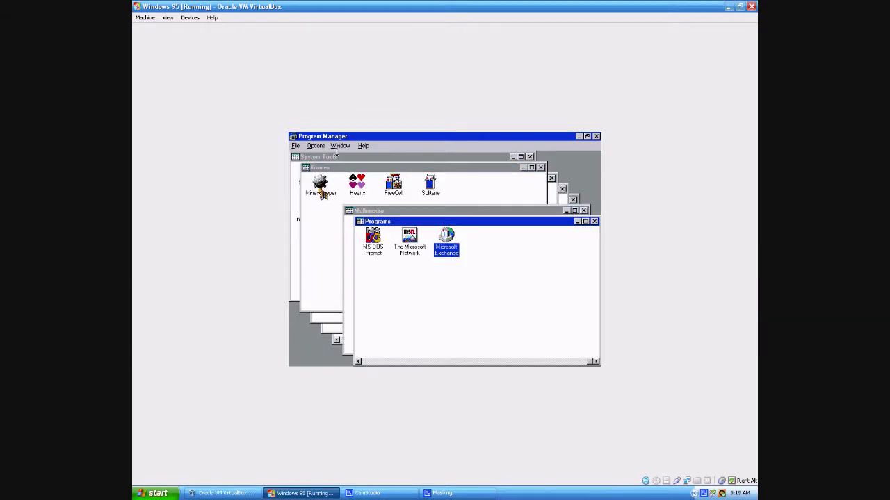
click(339, 145)
click(354, 165)
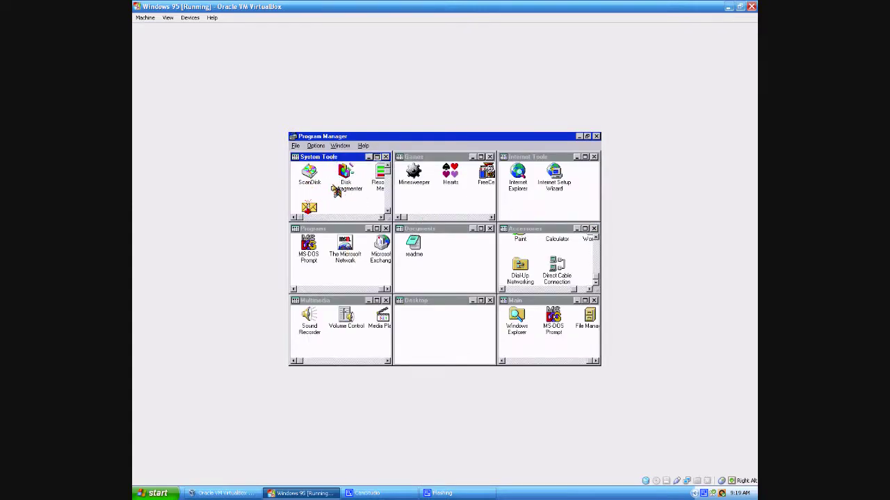
Maximize then restore System Tools and Games, then select Internet Explorer in Internet Tools.
click(377, 157)
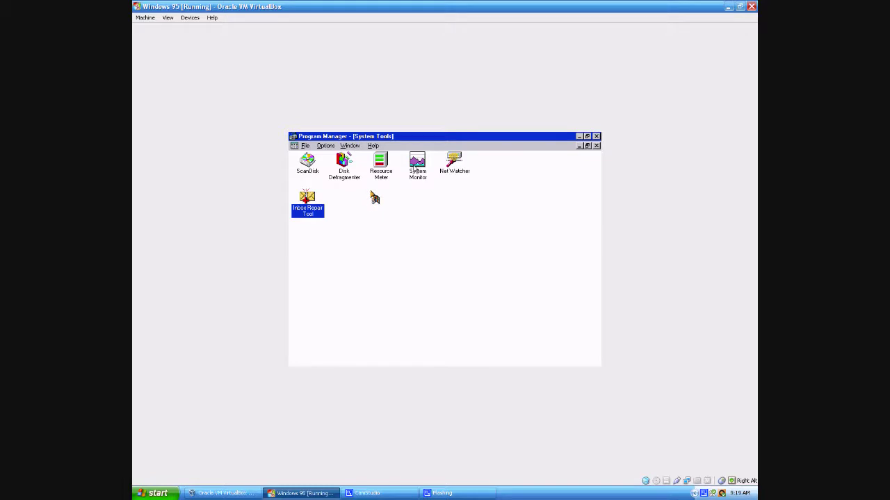
click(587, 146)
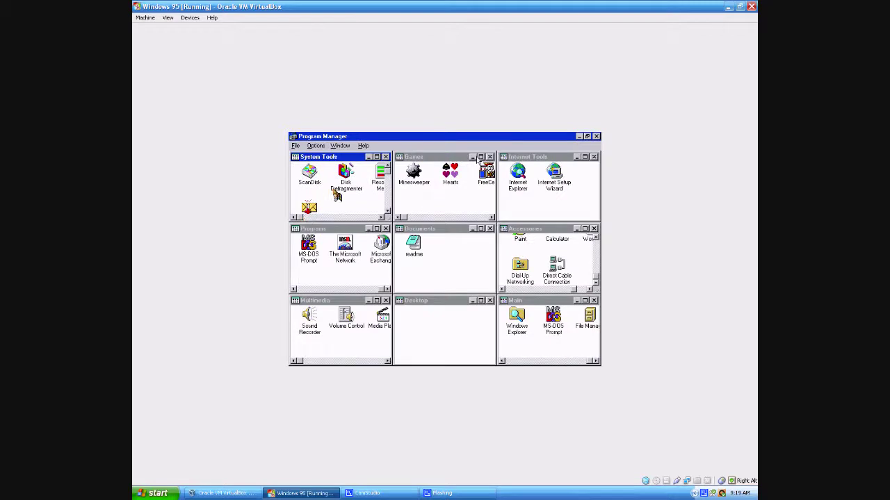
click(481, 157)
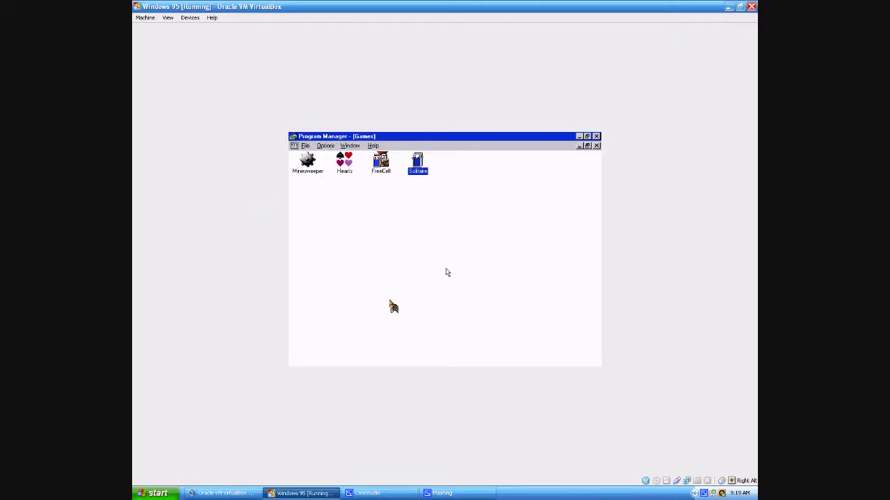
click(587, 146)
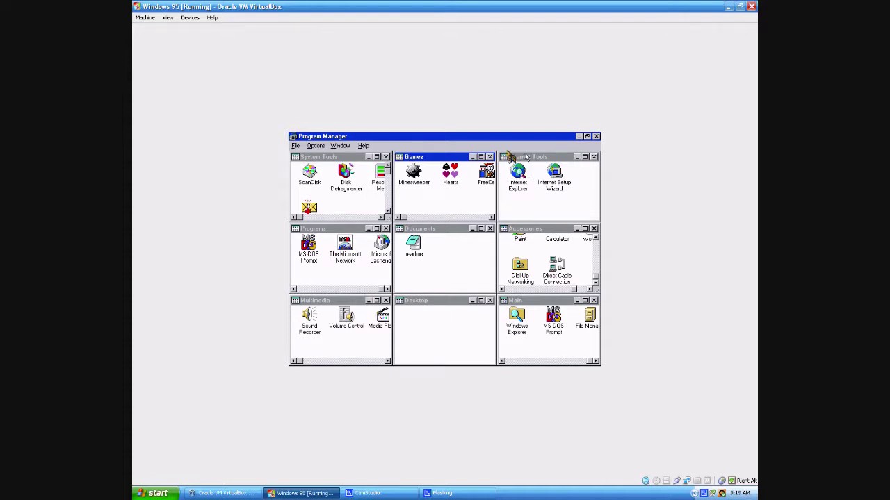
click(526, 159)
click(522, 182)
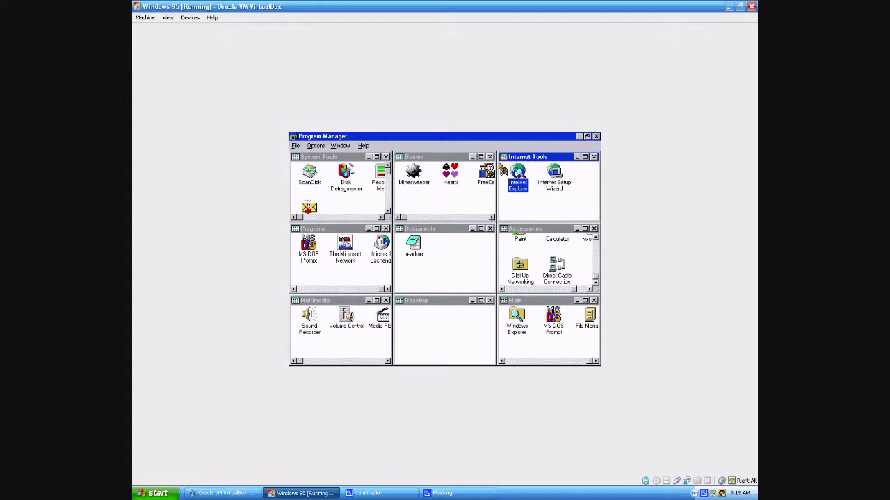
click(295, 145)
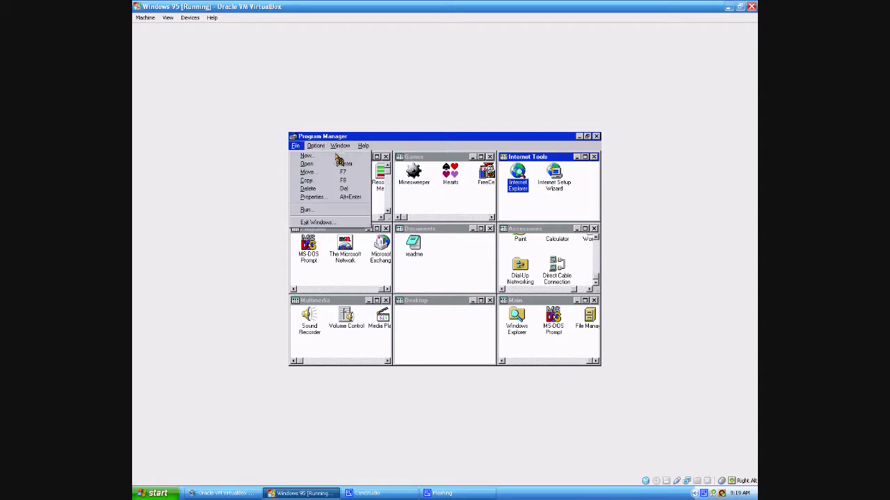
click(310, 197)
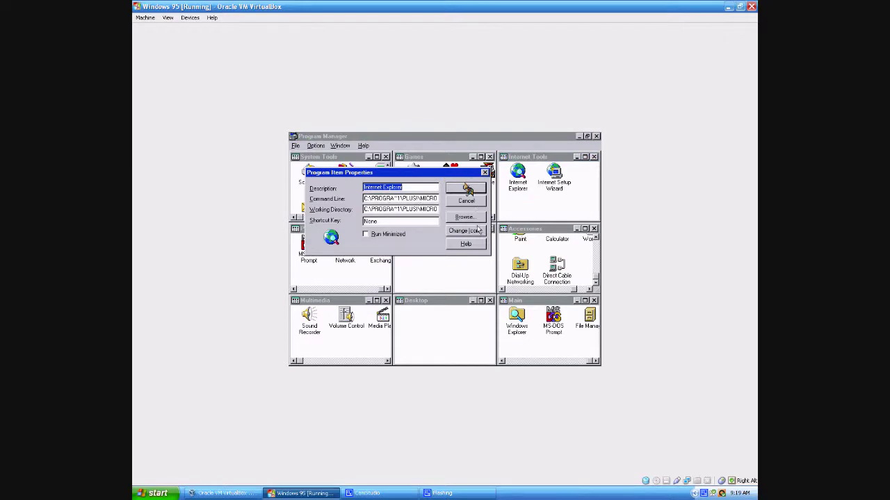
click(466, 189)
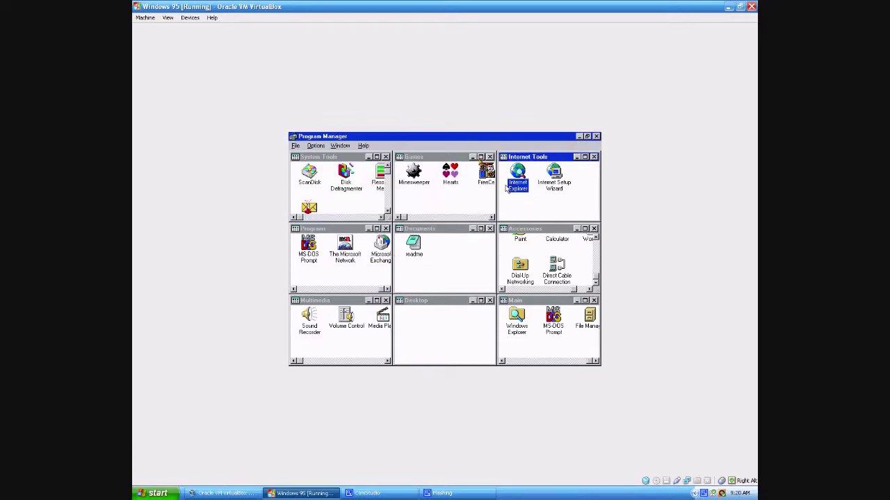
key(Right)
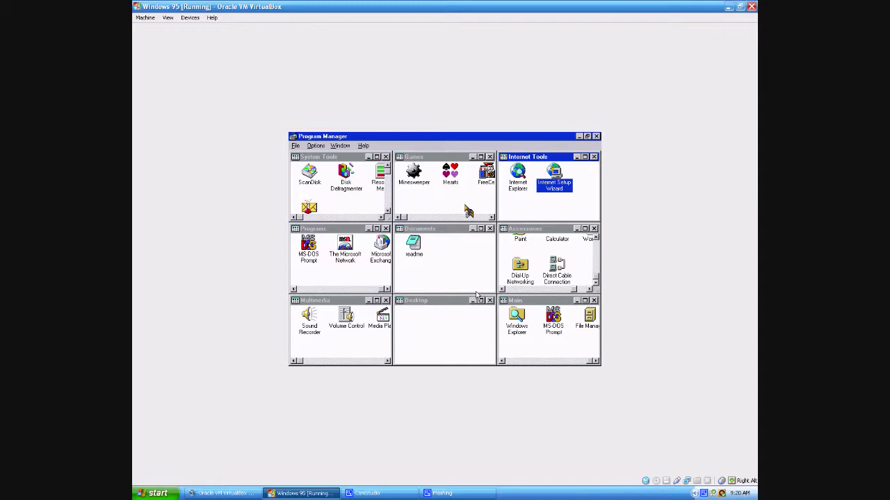
click(376, 229)
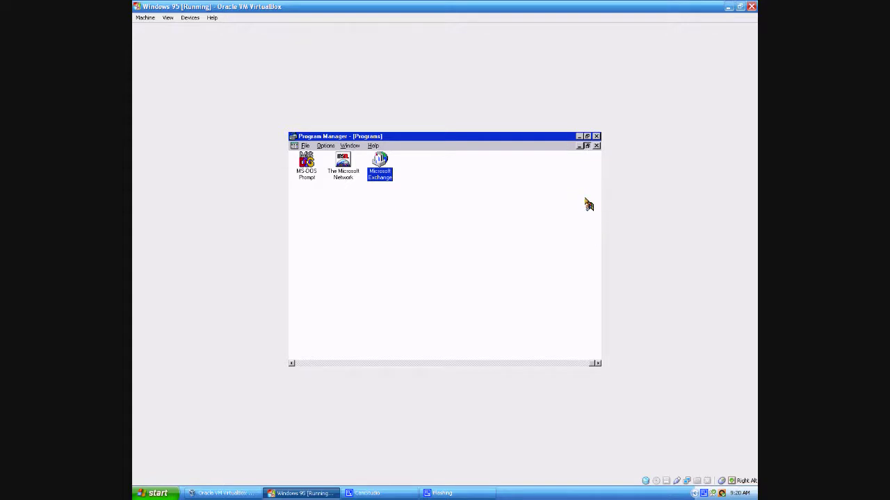
click(587, 146)
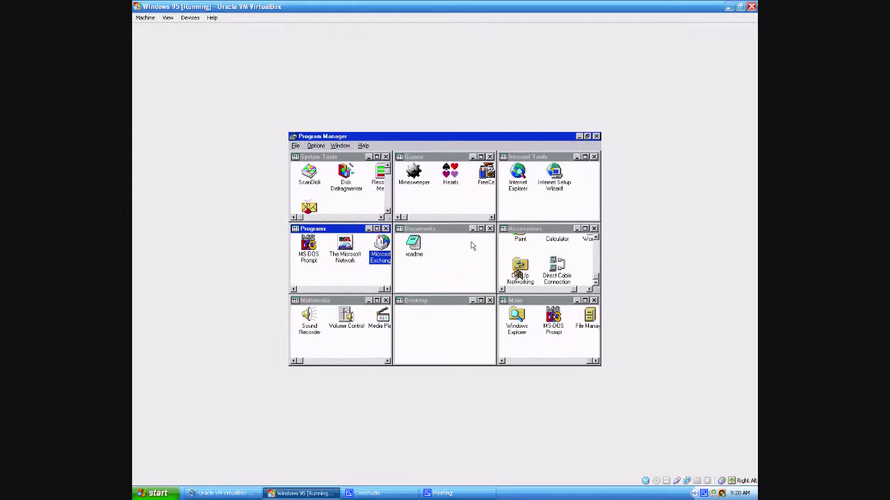
click(584, 229)
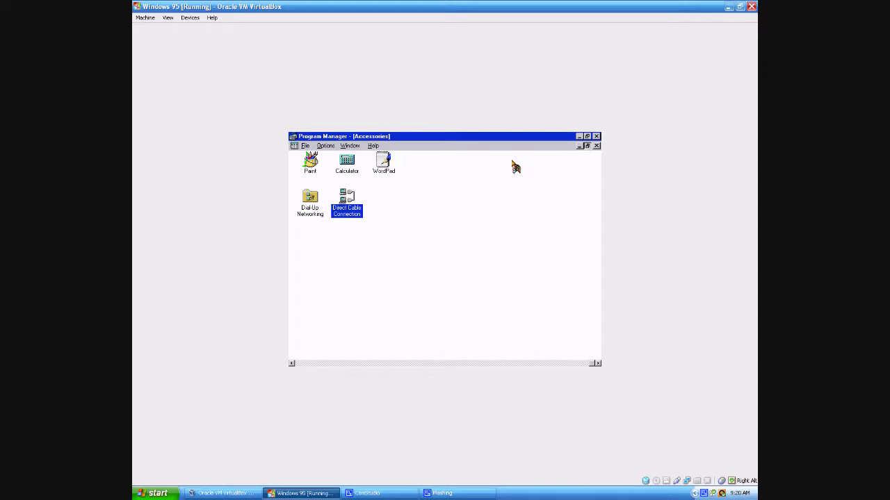
click(587, 145)
double_click(378, 301)
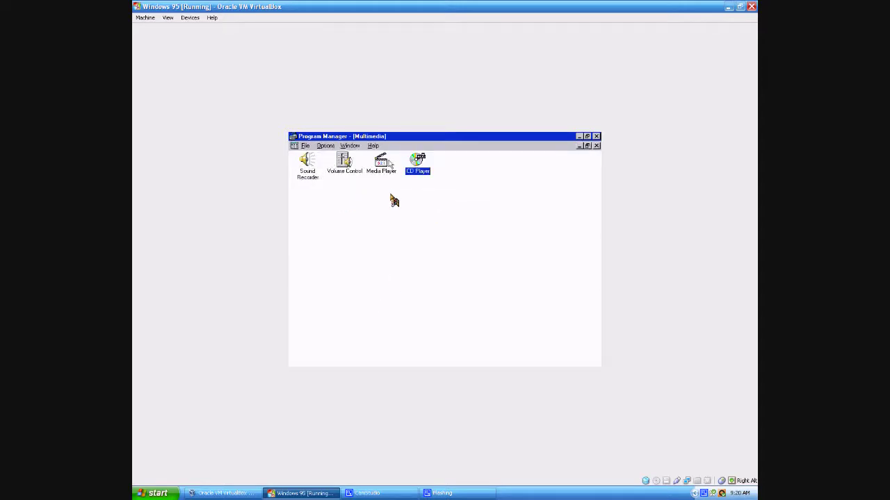
click(588, 146)
click(481, 301)
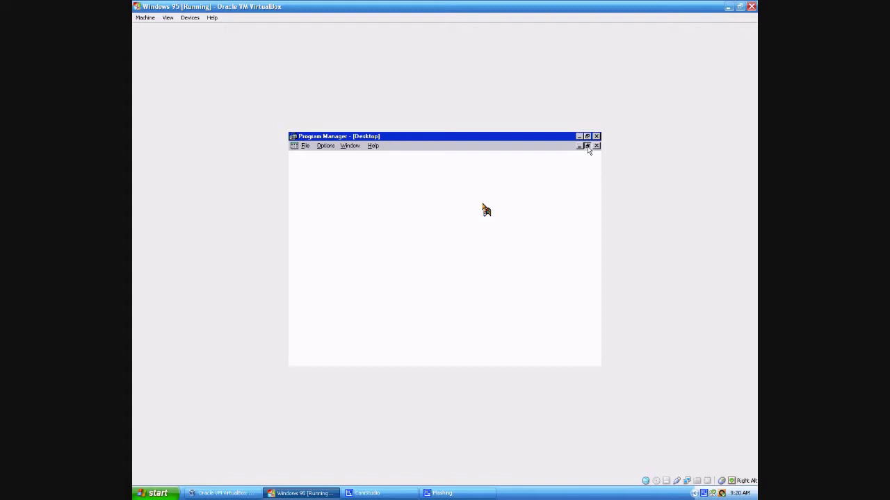
click(587, 145)
double_click(542, 299)
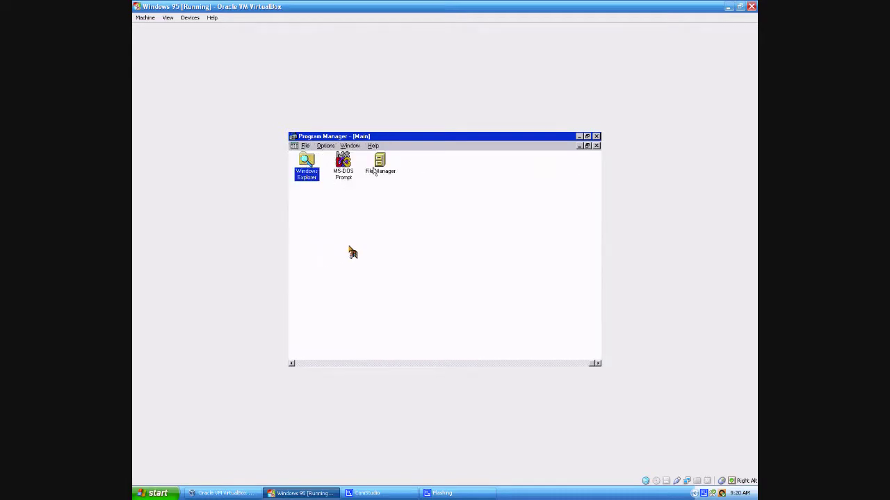
click(587, 146)
click(316, 146)
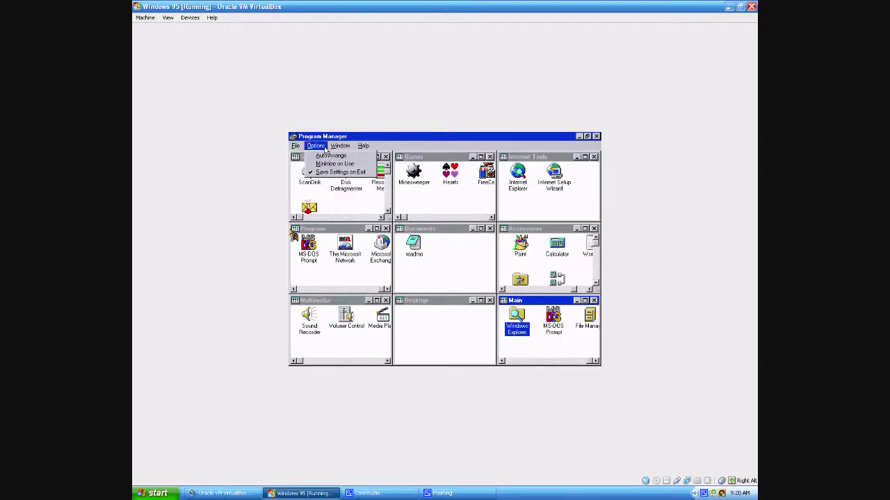
mouse_move(362, 148)
click(363, 147)
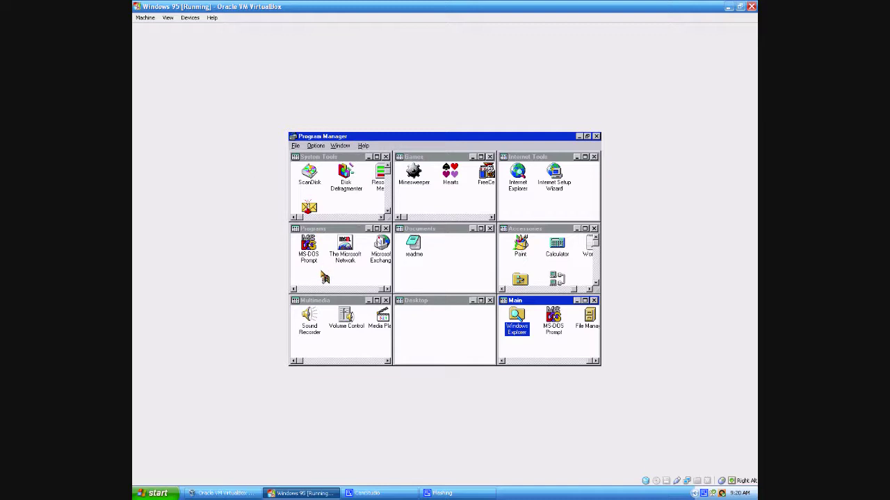
In system.ini, delete the shell=Progman.exe line and uncomment shell=Explorer.exe.
click(579, 136)
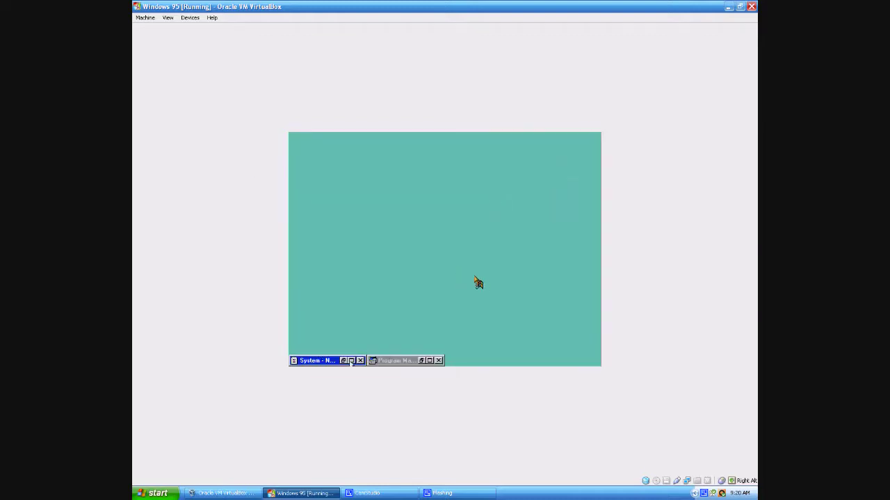
click(351, 360)
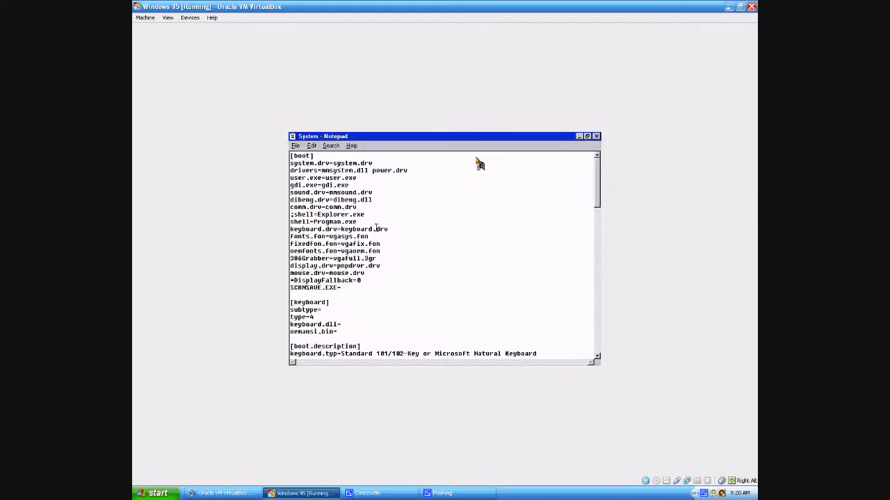
drag(372, 221, 290, 221)
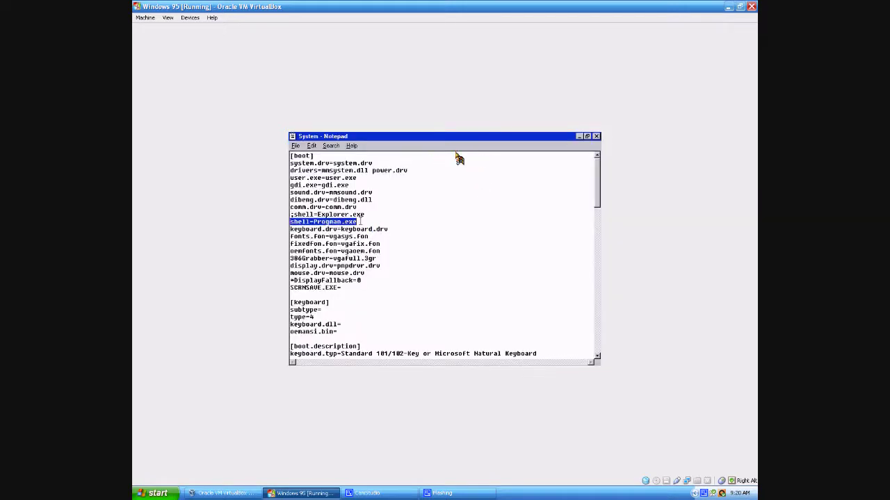
key(Delete)
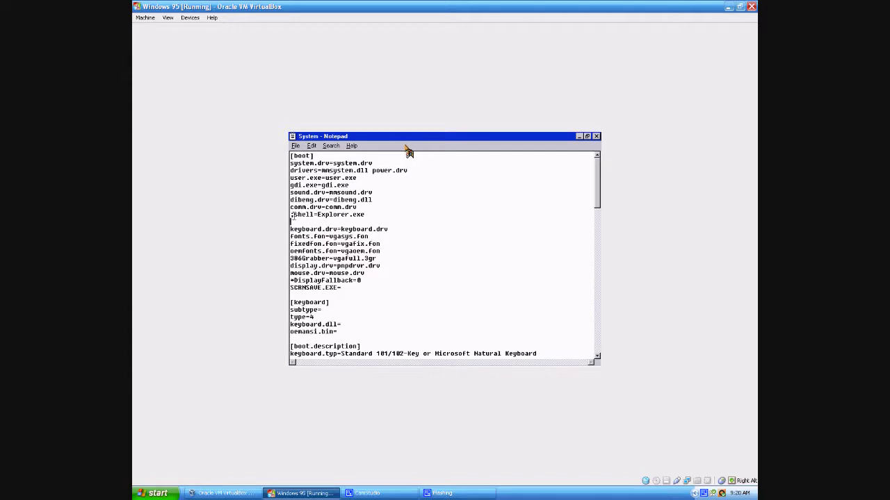
key(Delete)
key(BackSpace)
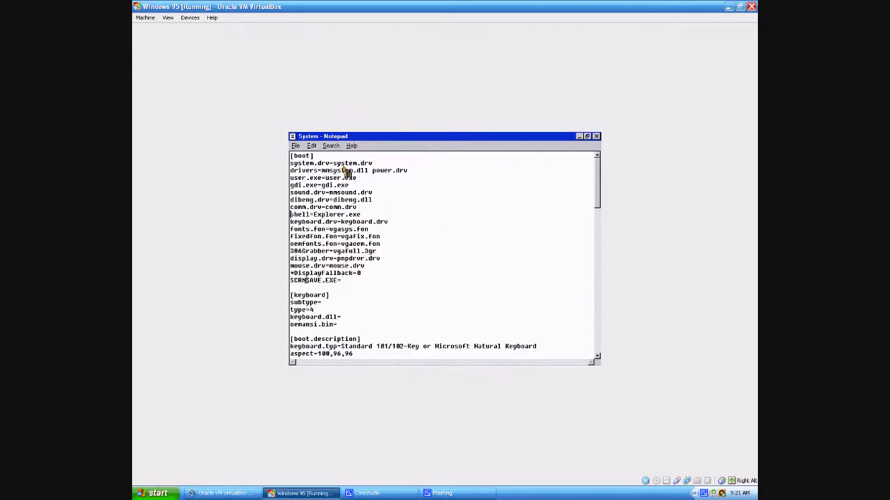
Save system.ini and close Notepad.
click(296, 145)
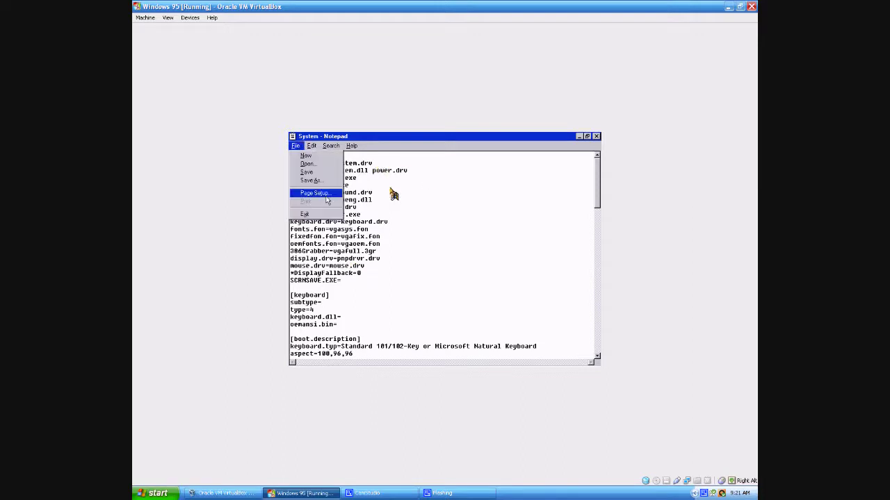
click(306, 171)
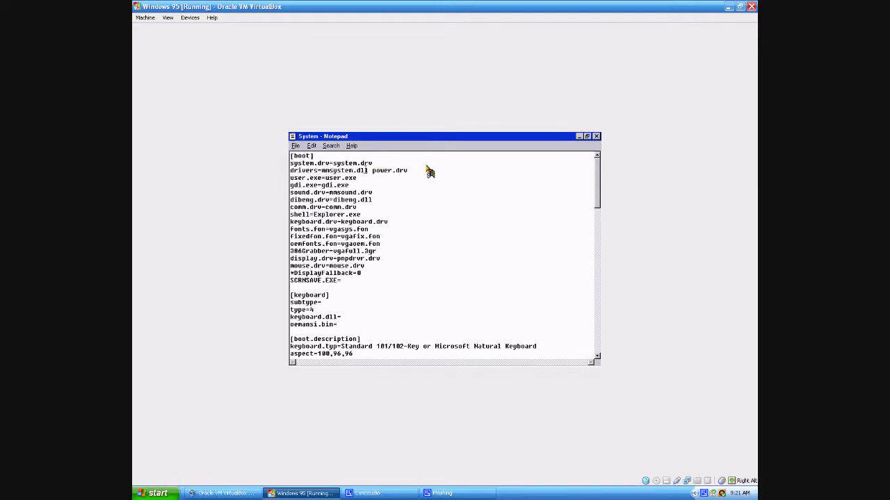
click(596, 137)
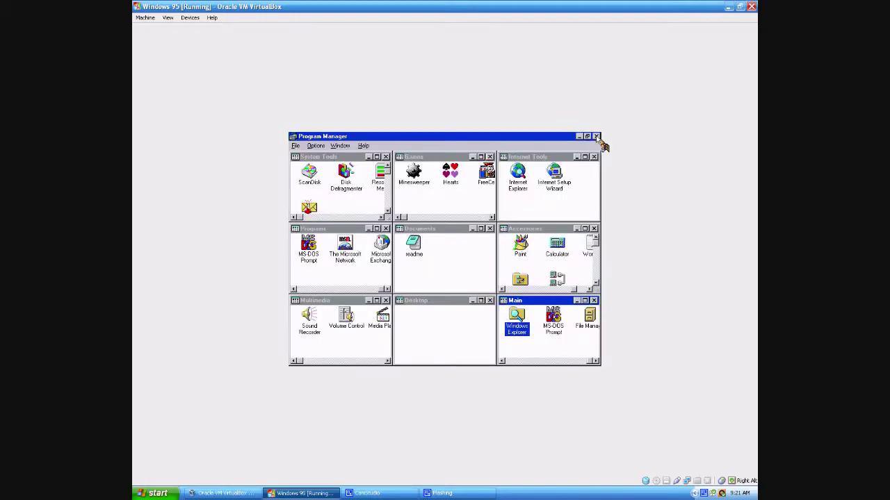
Close Program Manager and confirm exiting Windows so the VM powers off.
click(596, 136)
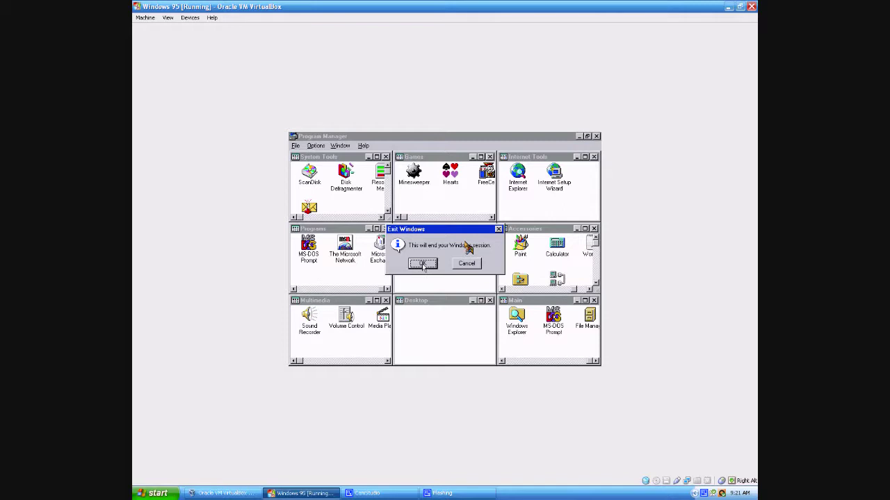
click(422, 264)
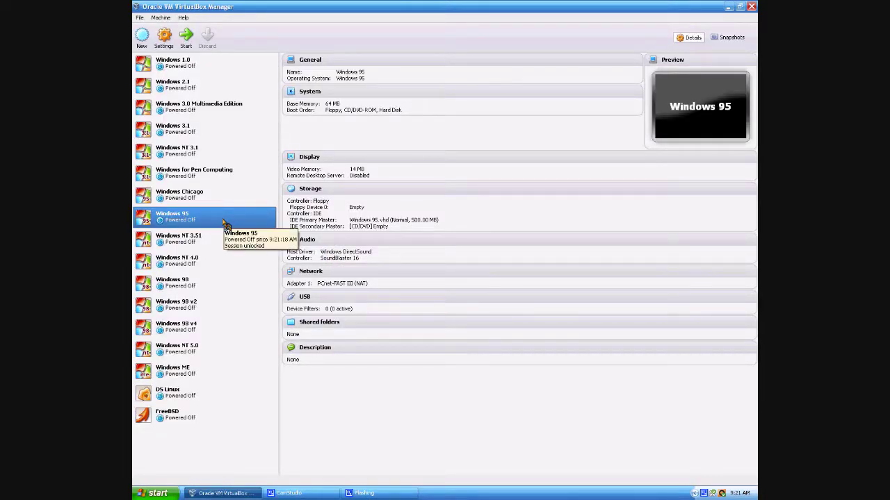
Start the Windows 95 machine from the VirtualBox Manager list and let it boot to the nwnp32.dll error.
double_click(226, 226)
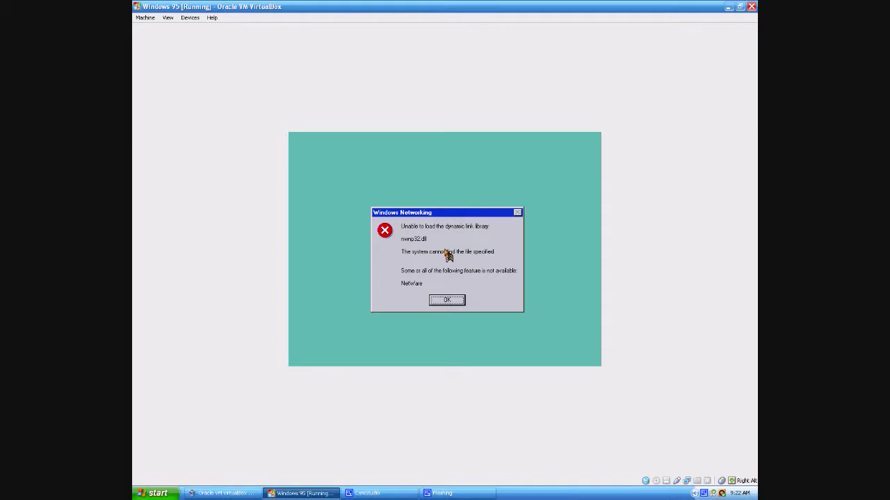
Dismiss the NetWare error, shut Windows 95 down via Start > Shut Down, and return to CamStudio.
key(Return)
key(Return)
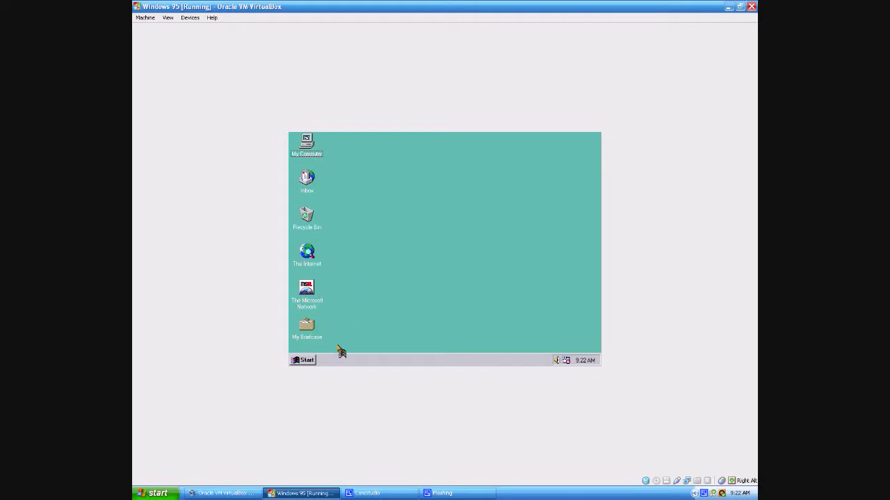
click(304, 360)
click(363, 342)
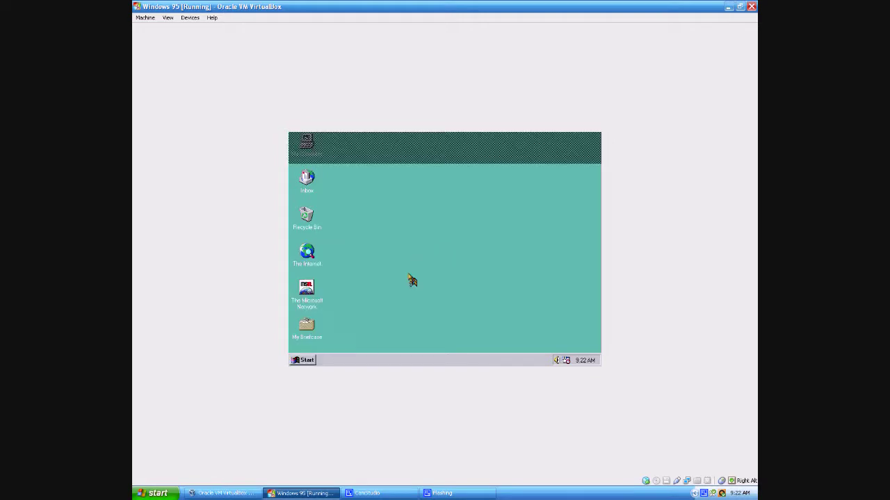
click(421, 284)
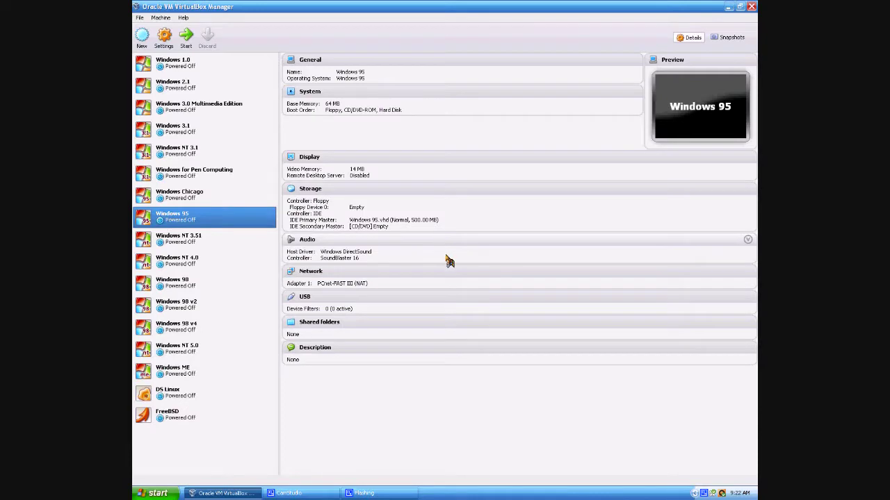
key(alt+Tab)
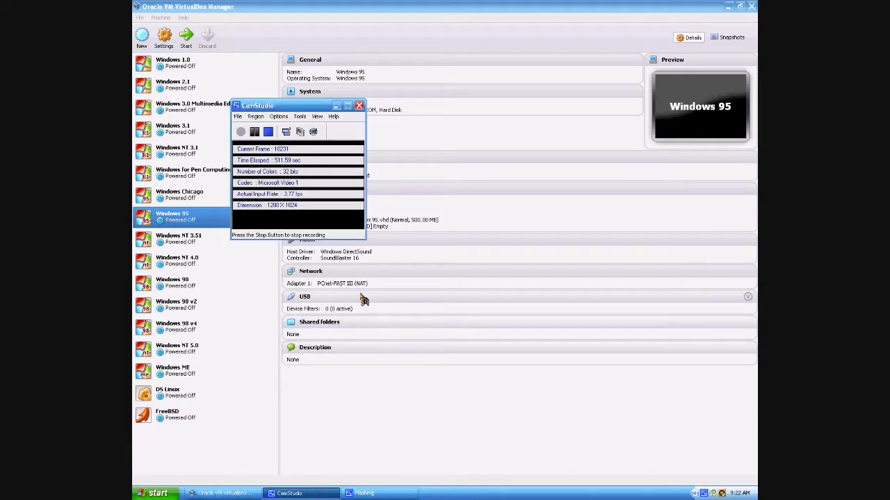